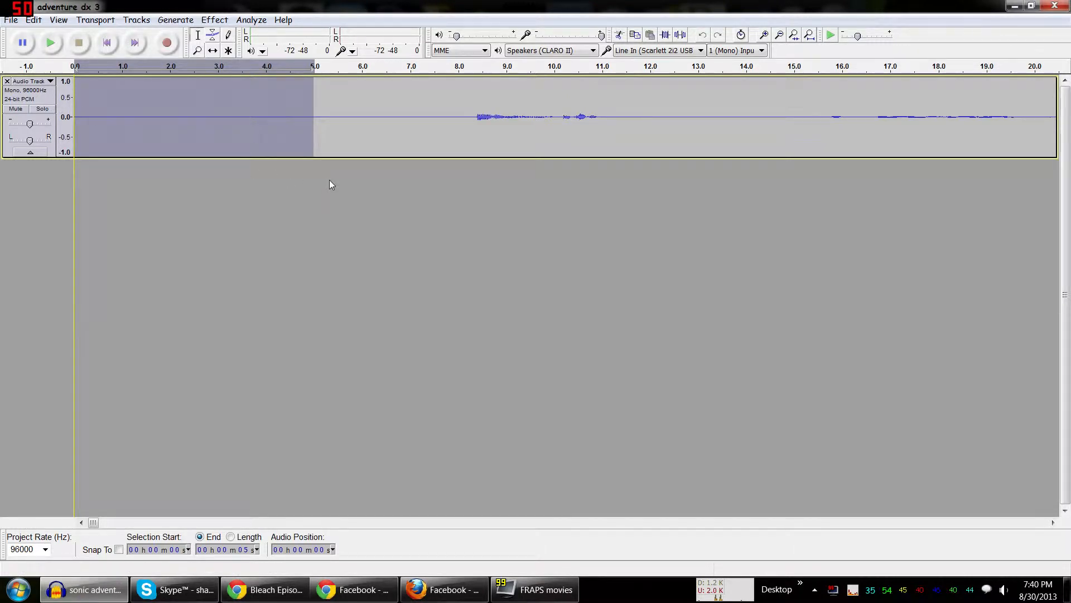
# Capture a Noise Removal profile from the selected first five seconds of the track.
pyautogui.click(219, 21)
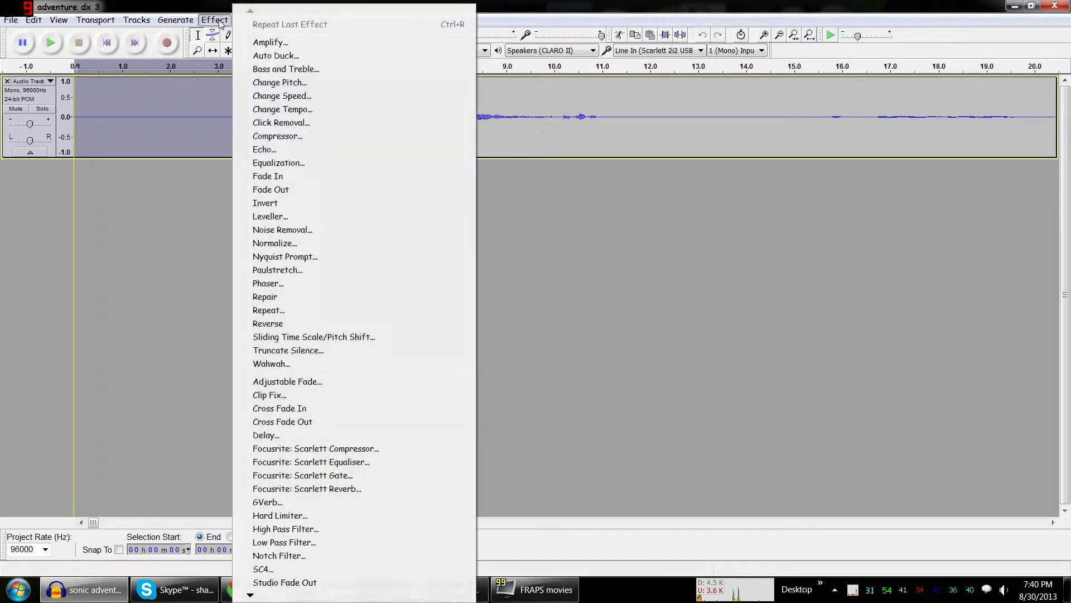
pyautogui.click(276, 229)
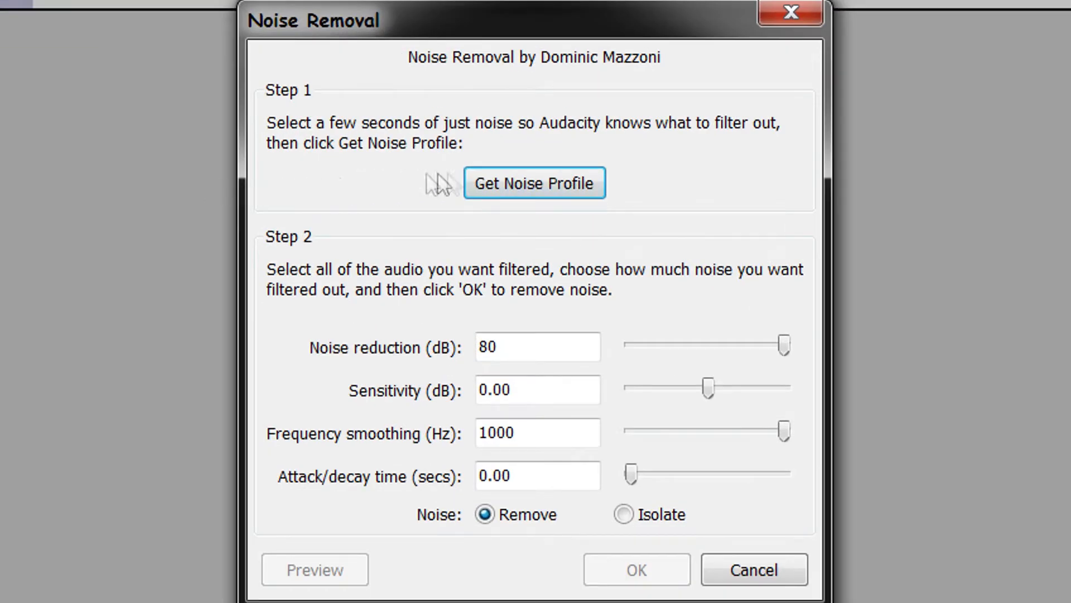
pyautogui.click(556, 177)
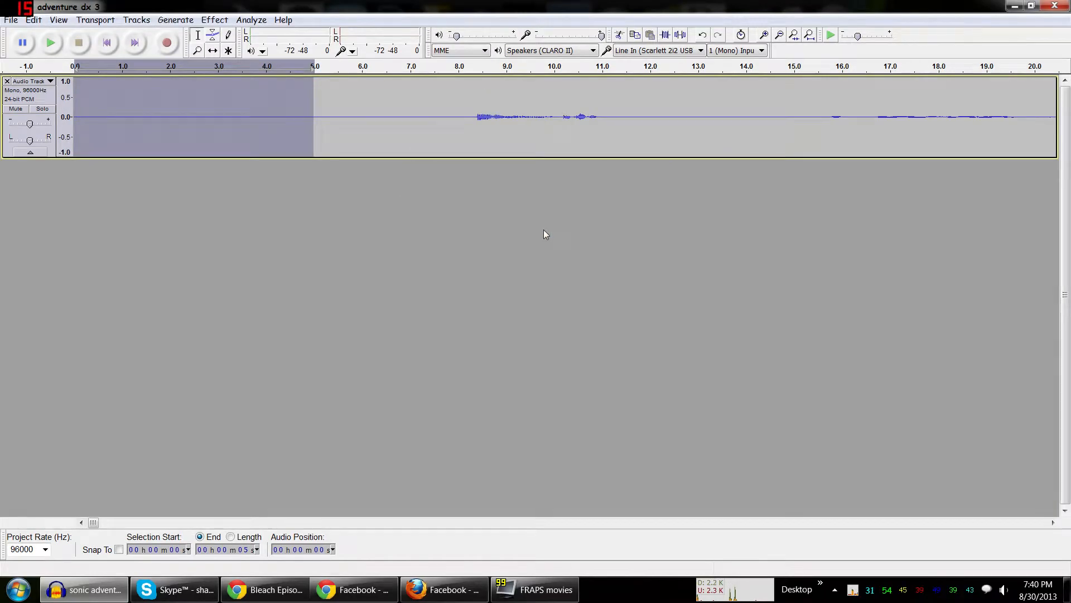
# Apply Noise Removal to the entire track with 80 dB reduction, 0.00 dB sensitivity, 1000 Hz frequency smoothing and 0.00 s attack/decay time.
pyautogui.click(8, 158)
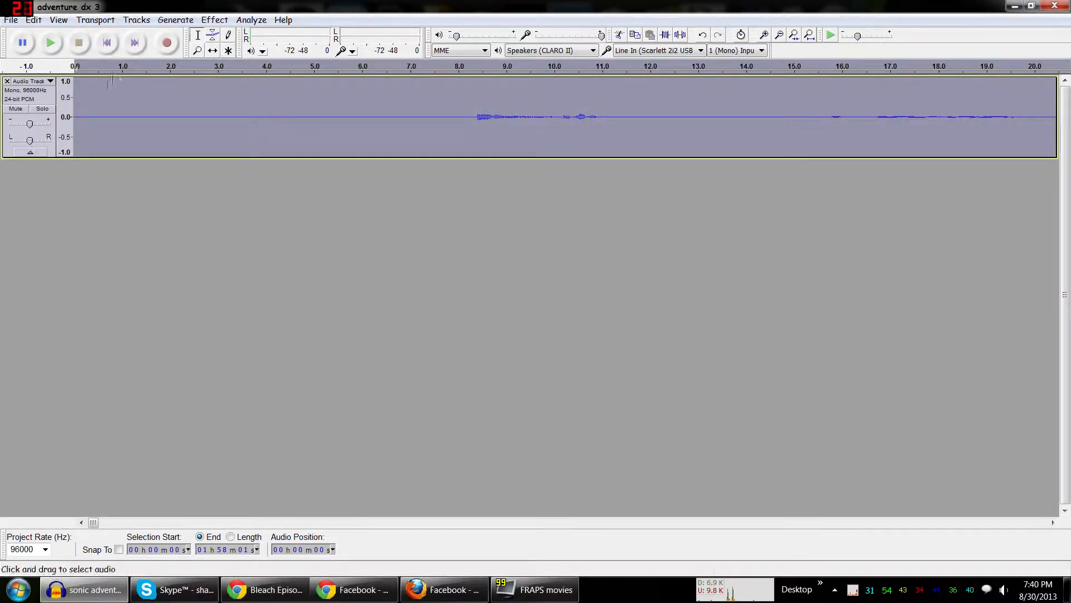
pyautogui.click(209, 21)
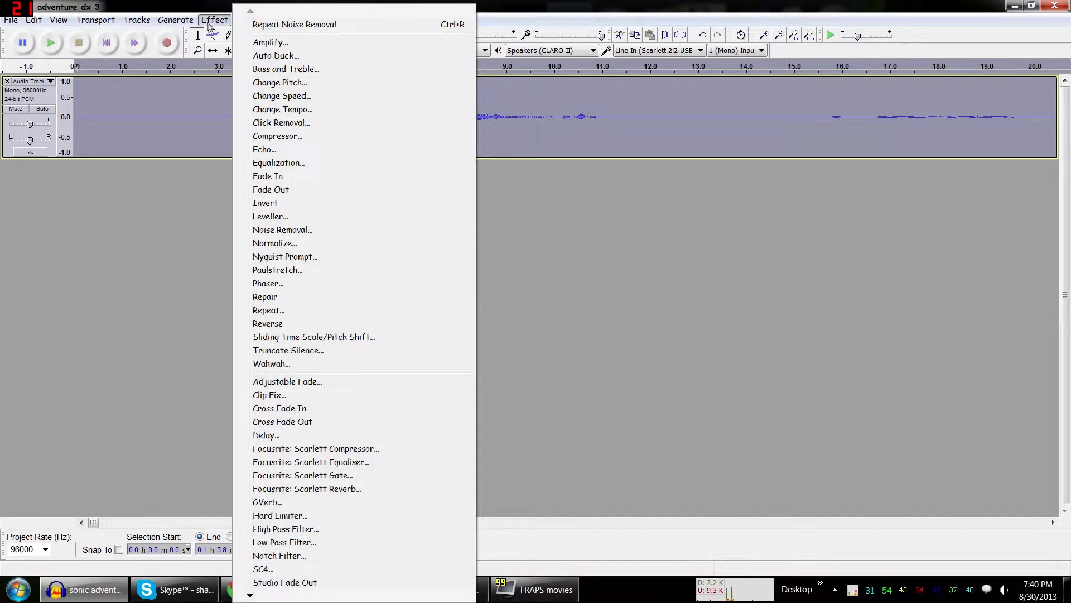
pyautogui.click(283, 230)
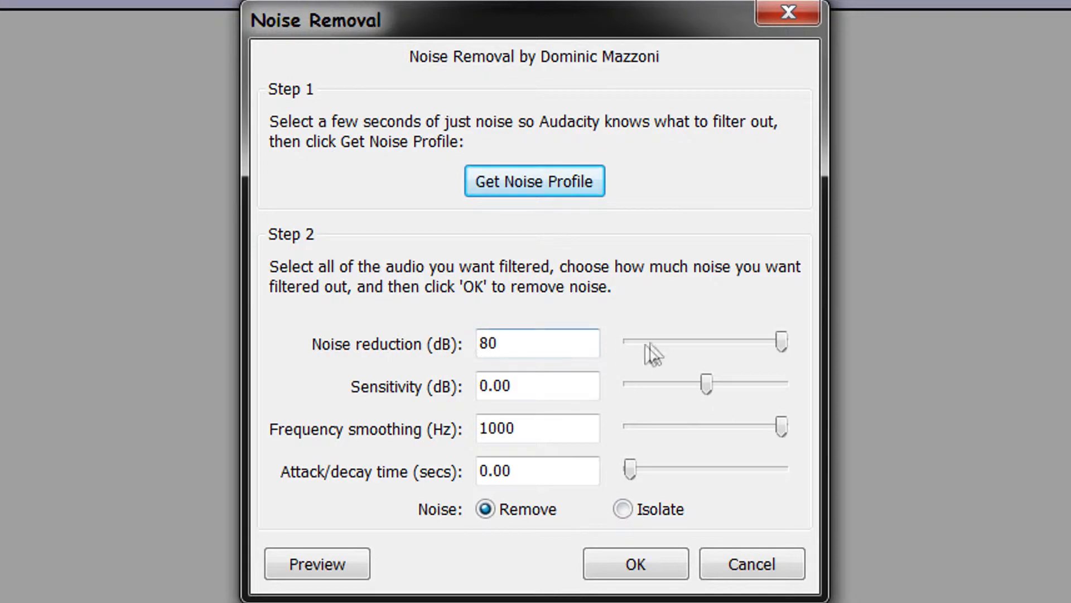
pyautogui.click(521, 346)
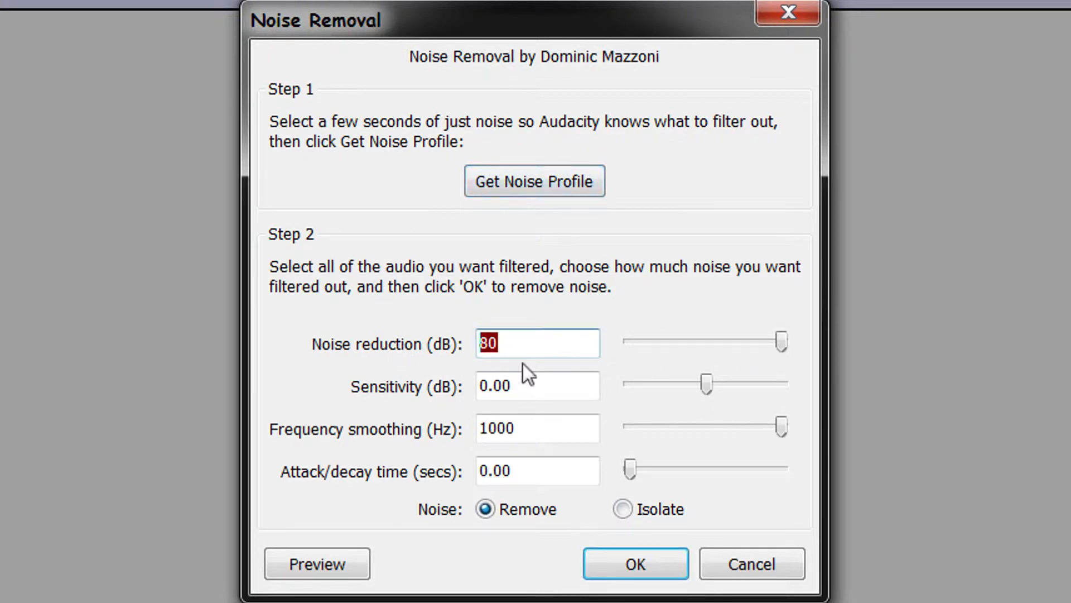
pyautogui.click(522, 385)
pyautogui.press('Tab')
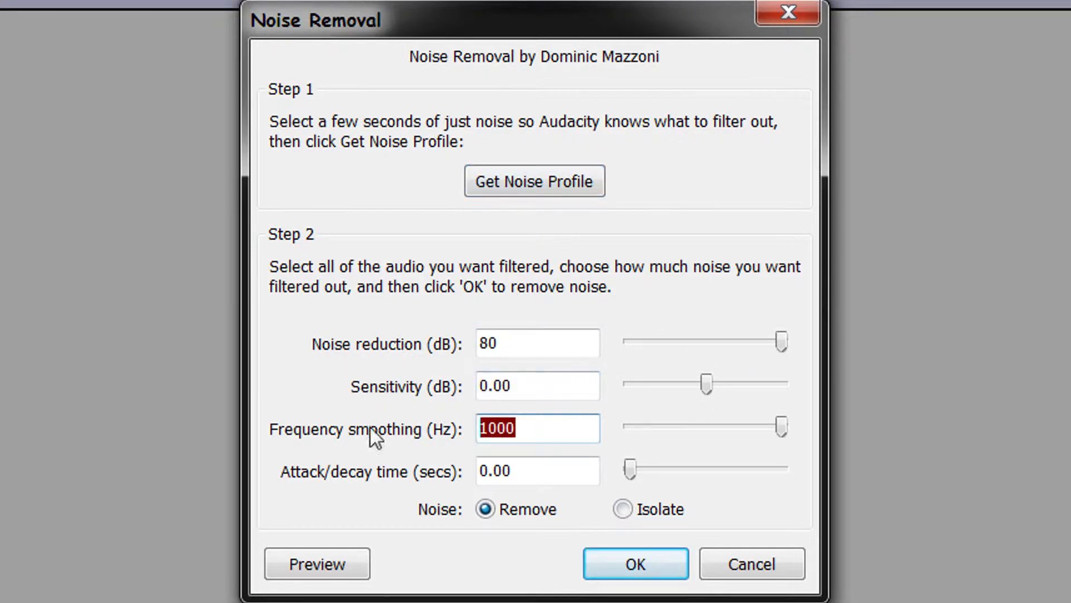
pyautogui.press('Tab')
pyautogui.click(514, 470)
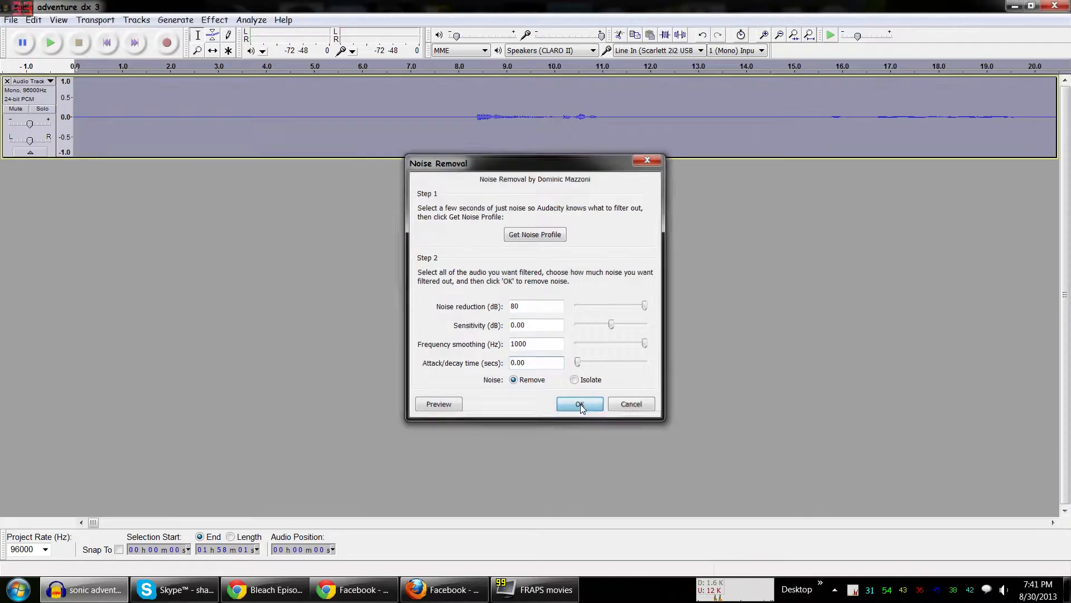
pyautogui.click(633, 565)
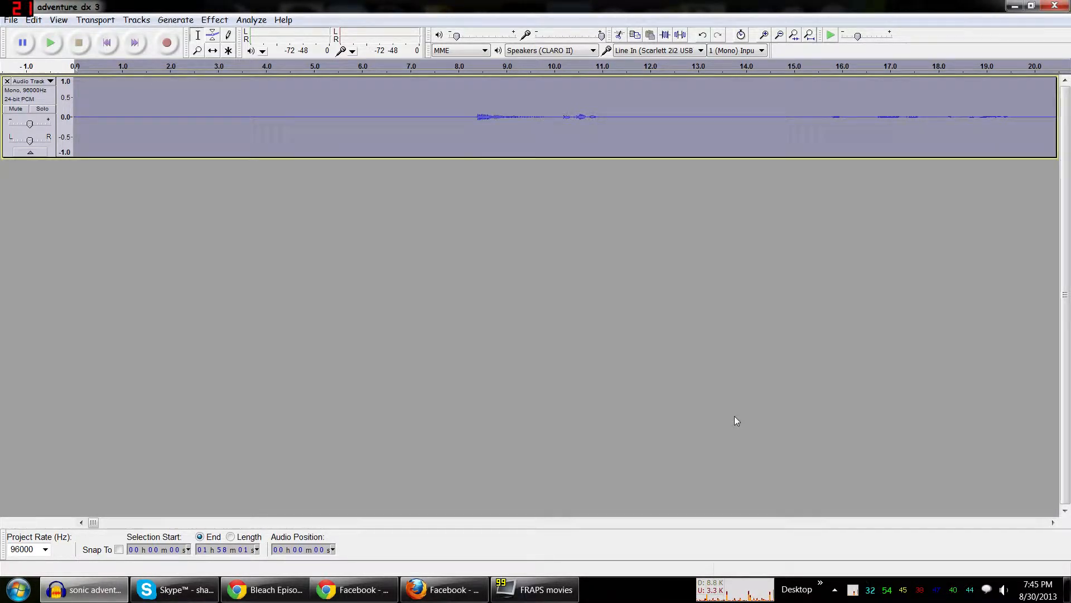
# Examine the waveform of the full recording from beginning to end, keeping the whole track selected.
pyautogui.click(198, 50)
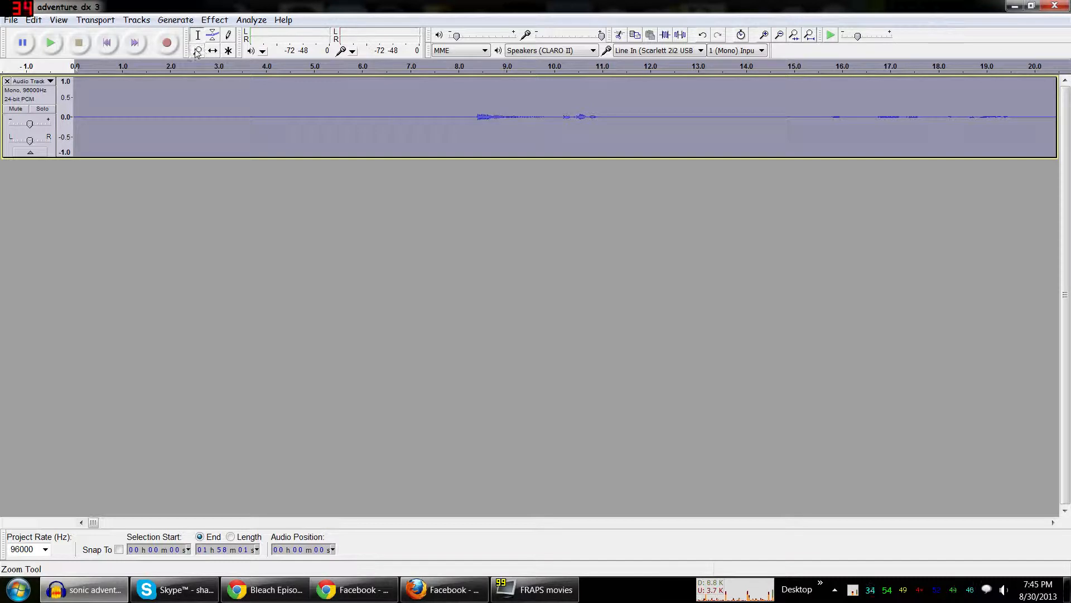
pyautogui.rightClick(282, 96)
pyautogui.rightClick(282, 96)
pyautogui.rightClick(281, 96)
pyautogui.rightClick(282, 96)
pyautogui.rightClick(282, 96)
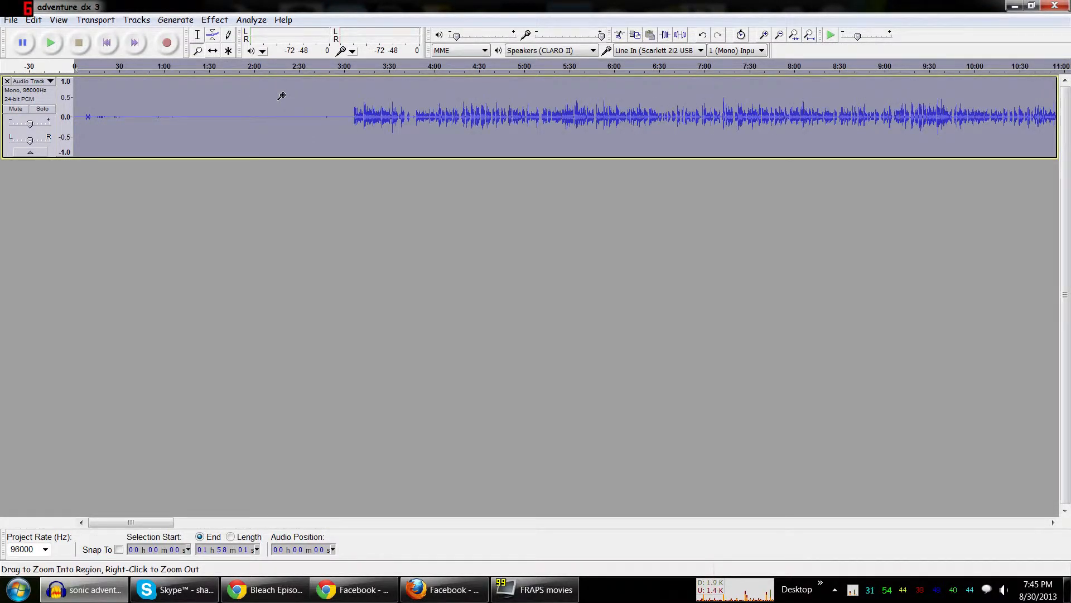
pyautogui.rightClick(282, 96)
pyautogui.rightClick(282, 96)
pyautogui.rightClick(282, 96)
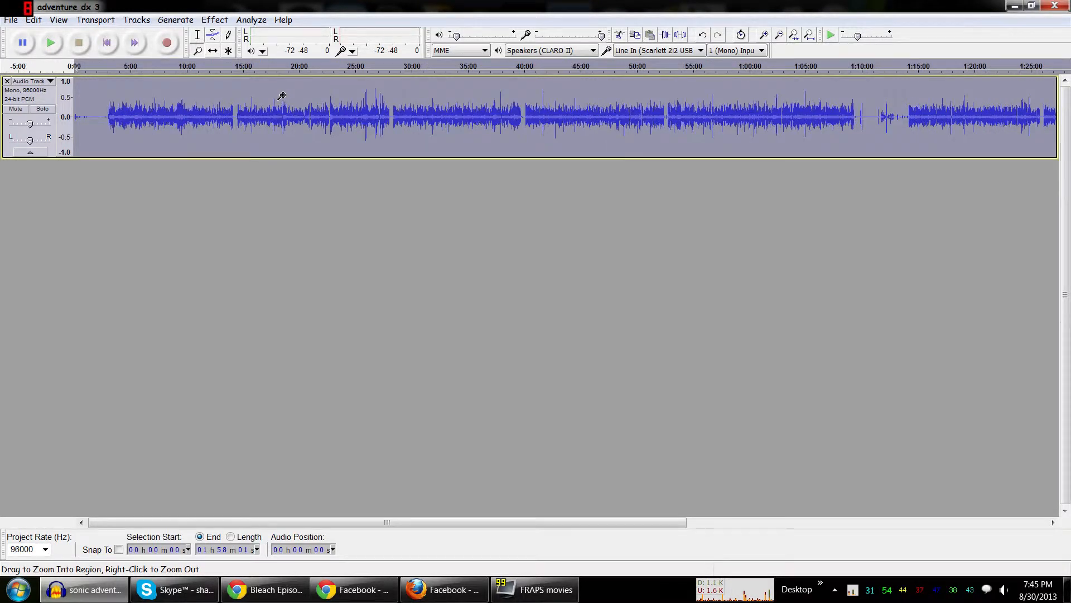
pyautogui.rightClick(282, 96)
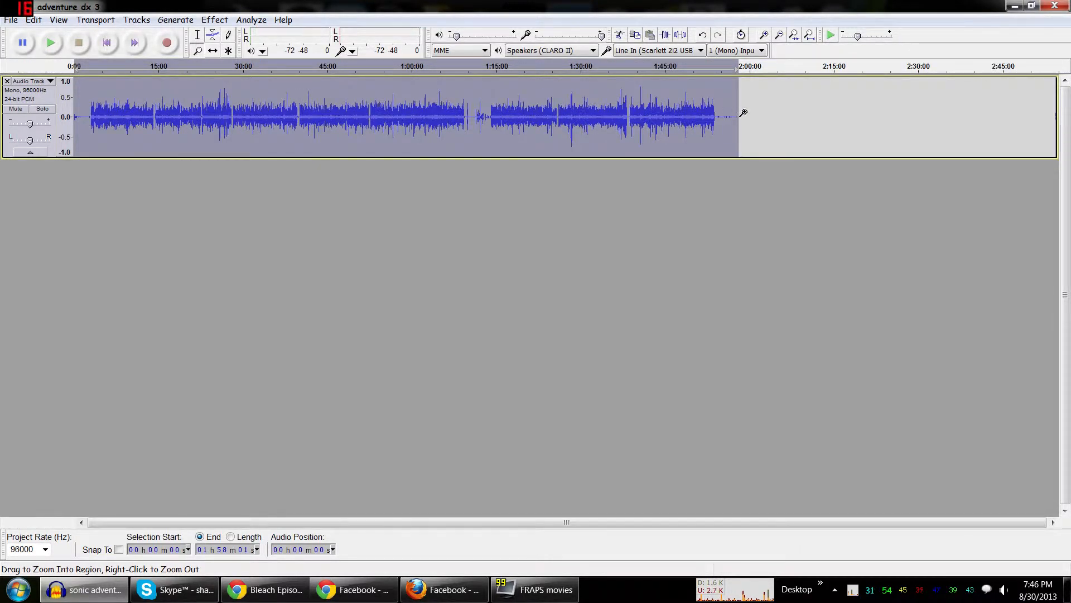
pyautogui.moveTo(751, 113); pyautogui.dragTo(53, 117)
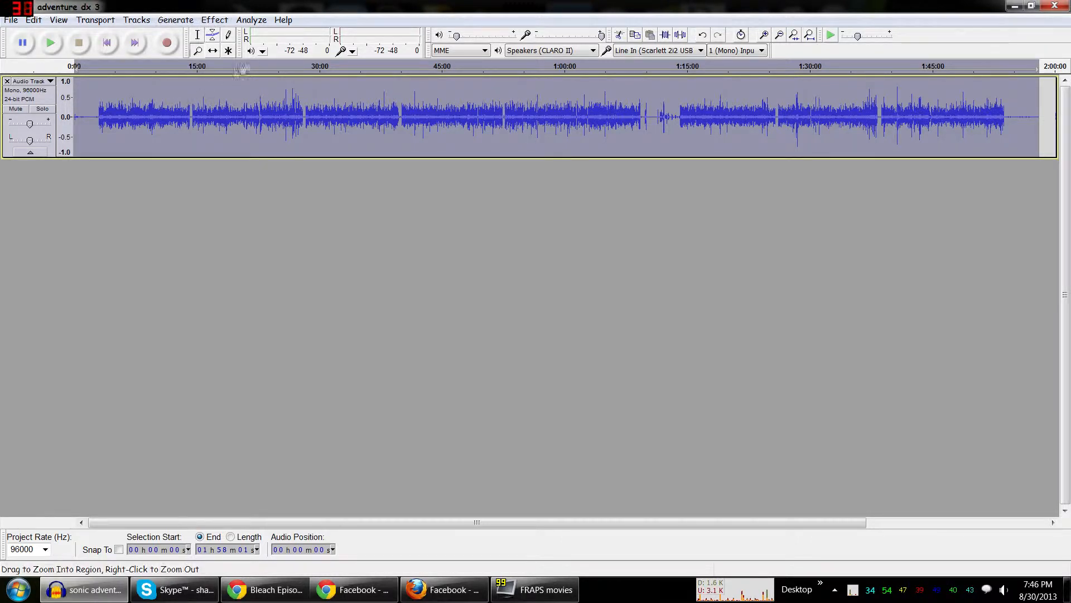
pyautogui.click(198, 36)
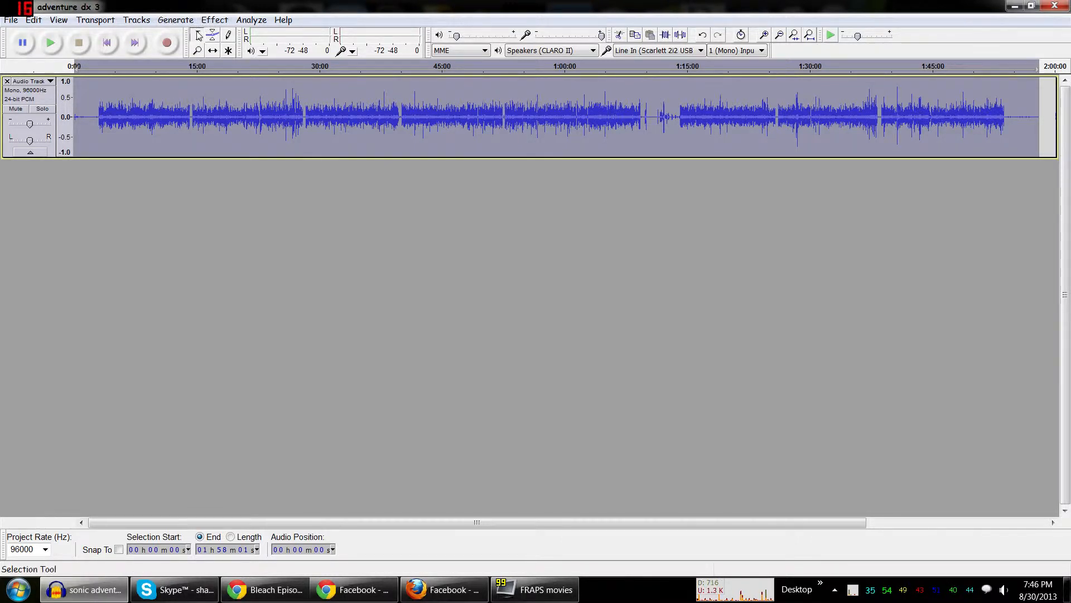
# Start the SC4 effect on the whole track with RMS/peak 0.2, attack time 1.5 ms and release time 2.0 ms.
pyautogui.click(214, 20)
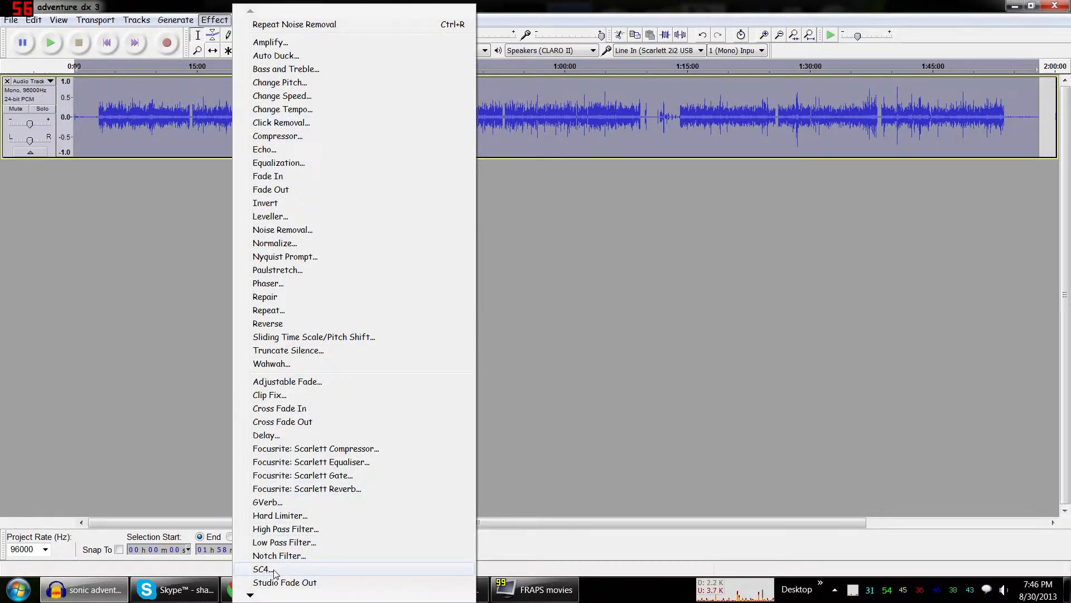
pyautogui.moveTo(252, 597)
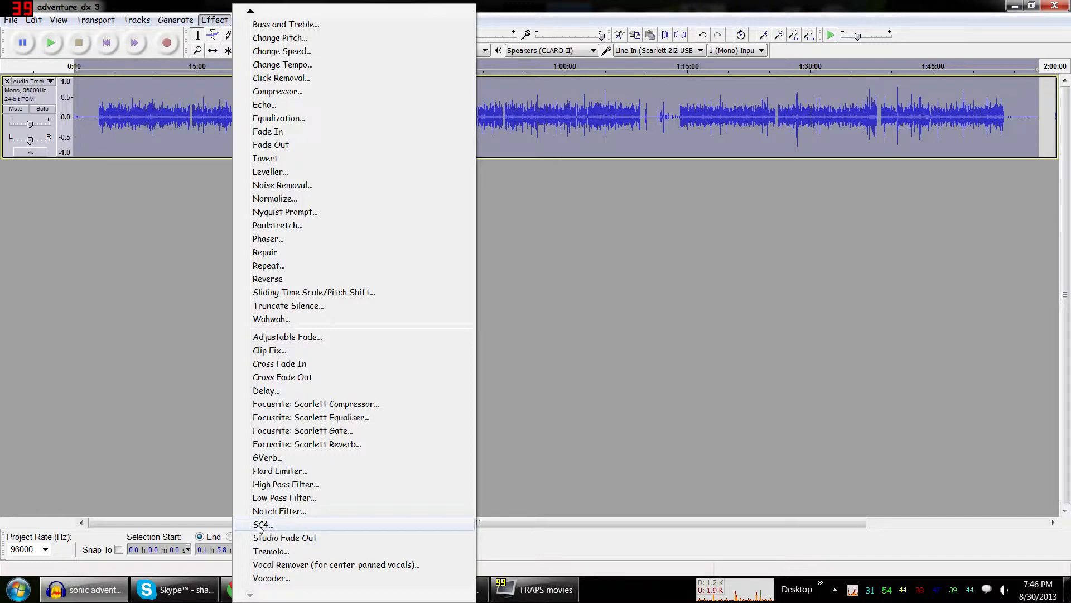
pyautogui.click(297, 528)
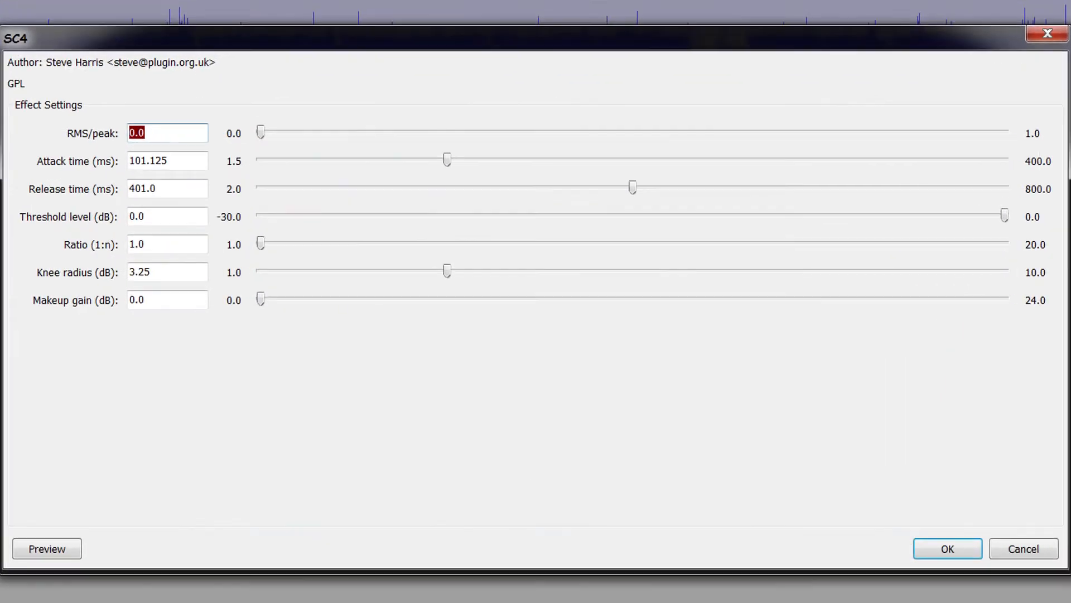
pyautogui.moveTo(260, 134); pyautogui.dragTo(409, 132)
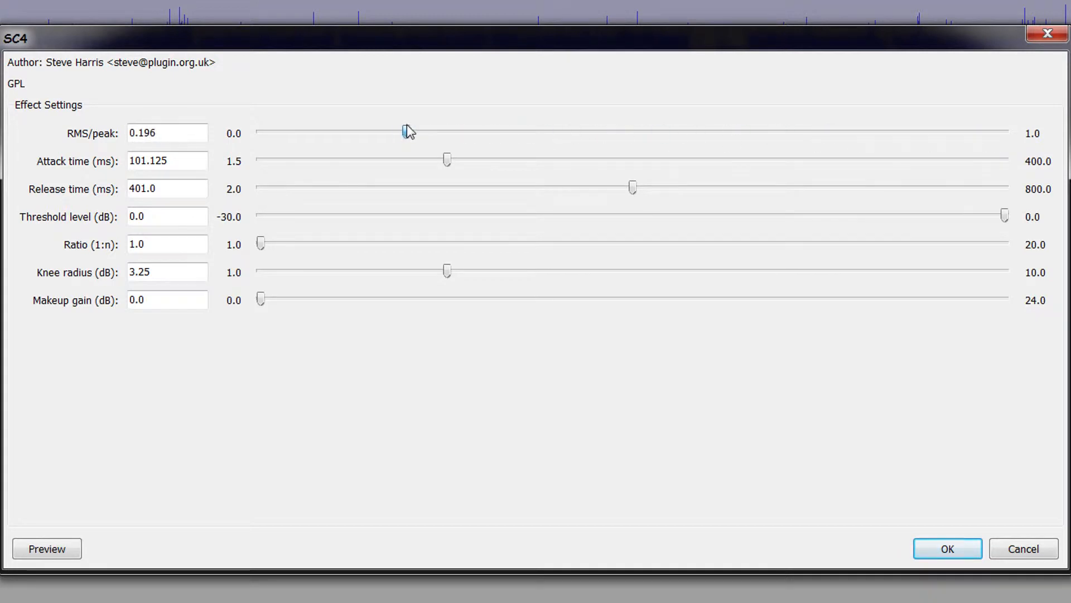
pyautogui.moveTo(138, 133); pyautogui.dragTo(249, 132)
pyautogui.write('2')
pyautogui.moveTo(448, 163); pyautogui.dragTo(162, 163)
pyautogui.moveTo(635, 190); pyautogui.dragTo(86, 221)
# Set the SC4 threshold to -18 dB, ratio to 20 and knee radius to 1.0 dB, and apply the effect.
pyautogui.write('-1')
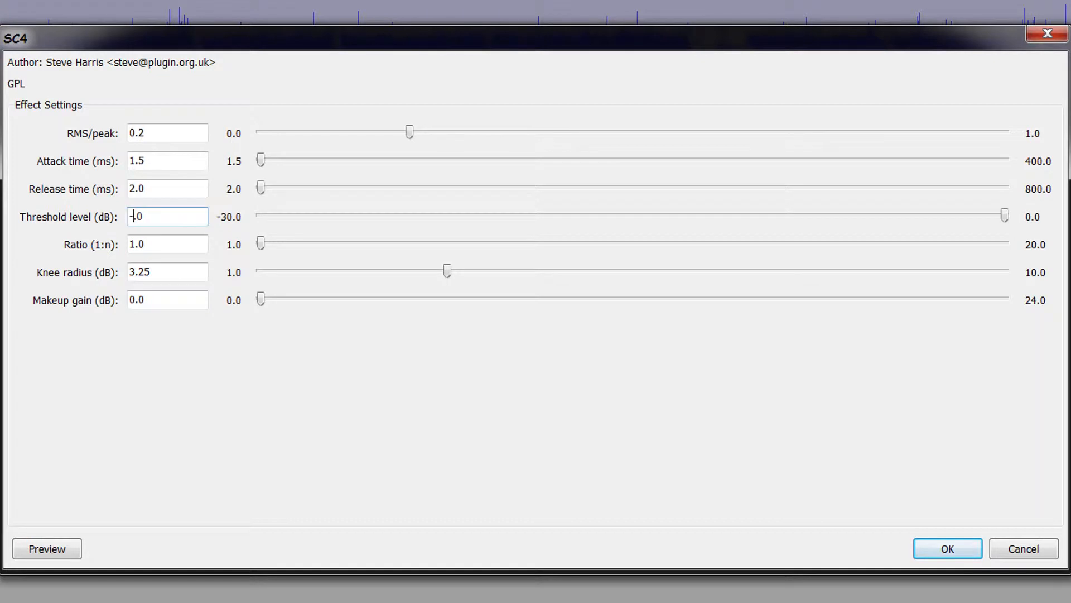
pyautogui.write('8.')
pyautogui.moveTo(261, 244); pyautogui.dragTo(1004, 246)
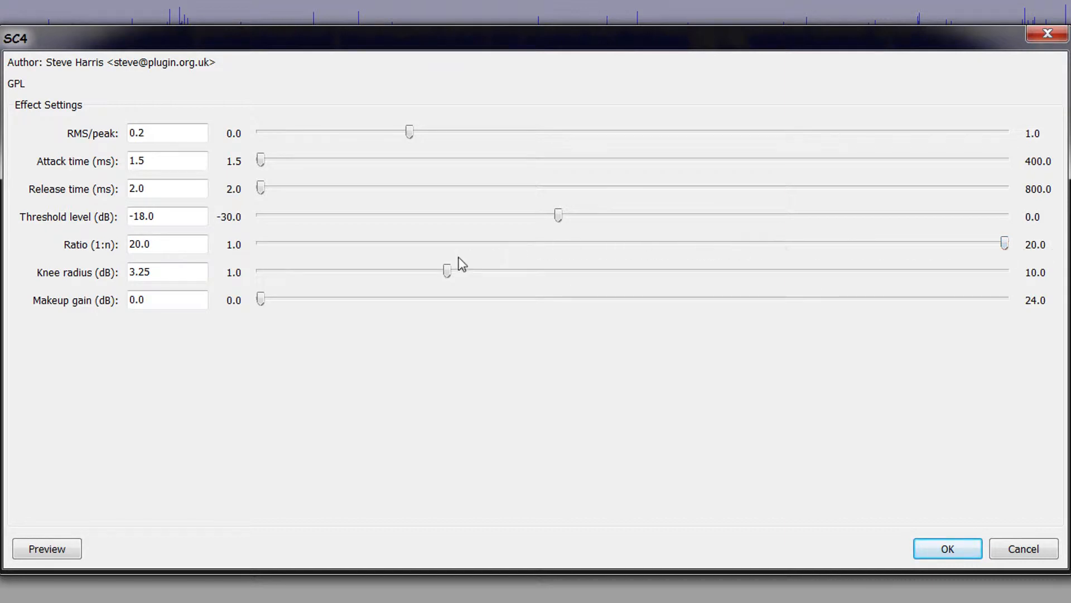
pyautogui.moveTo(447, 272); pyautogui.dragTo(184, 273)
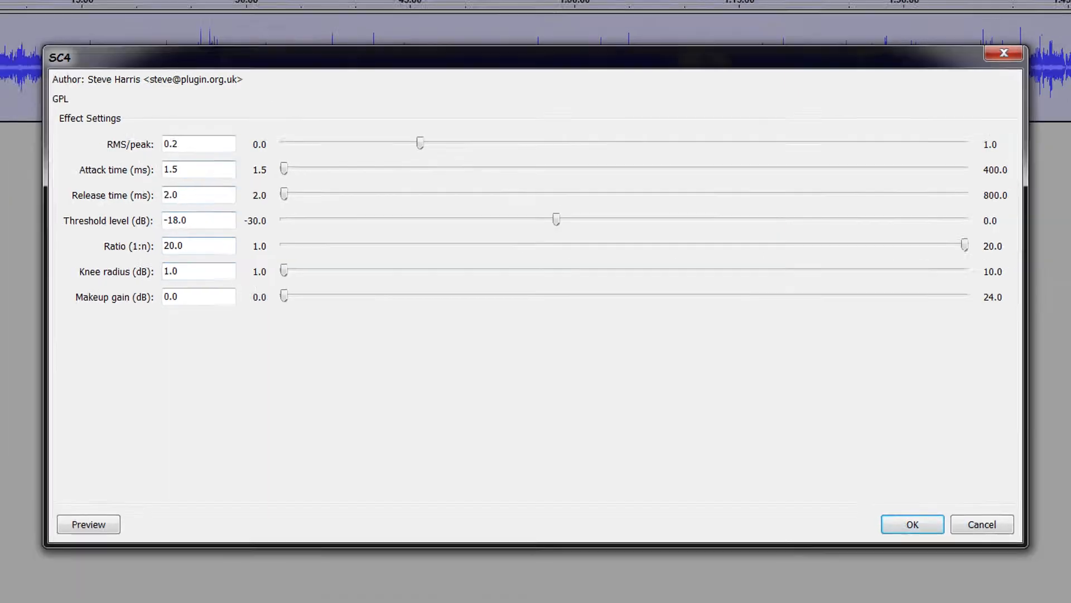
pyautogui.click(947, 548)
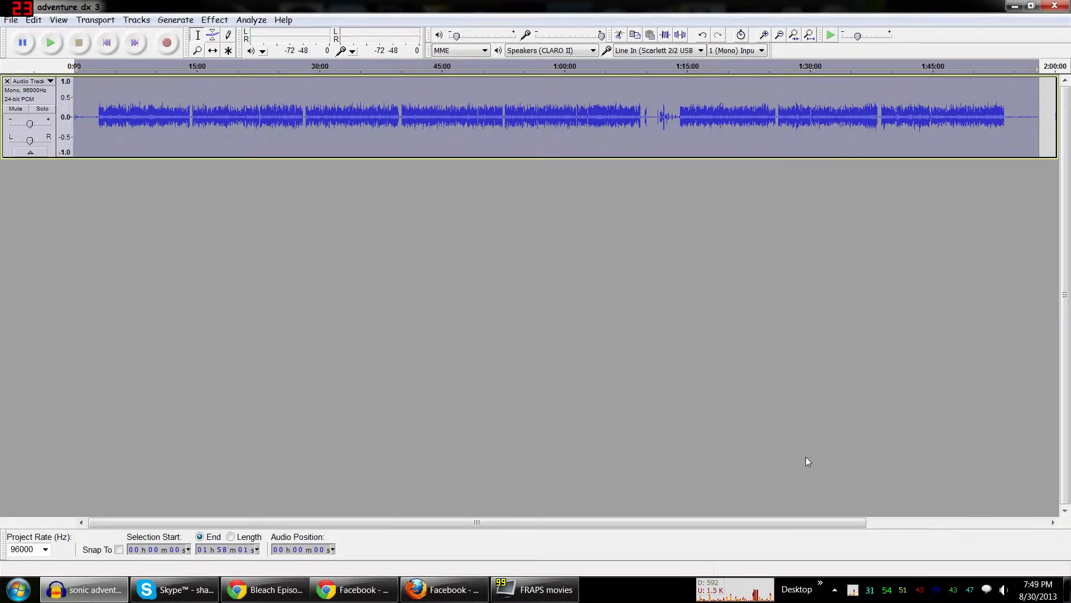
# Apply the Compressor to the track with -12 dB threshold, -40 dB noise floor, 2:1 ratio, 0.2 s attack, 1.0 s decay and no make-up gain.
pyautogui.click(215, 19)
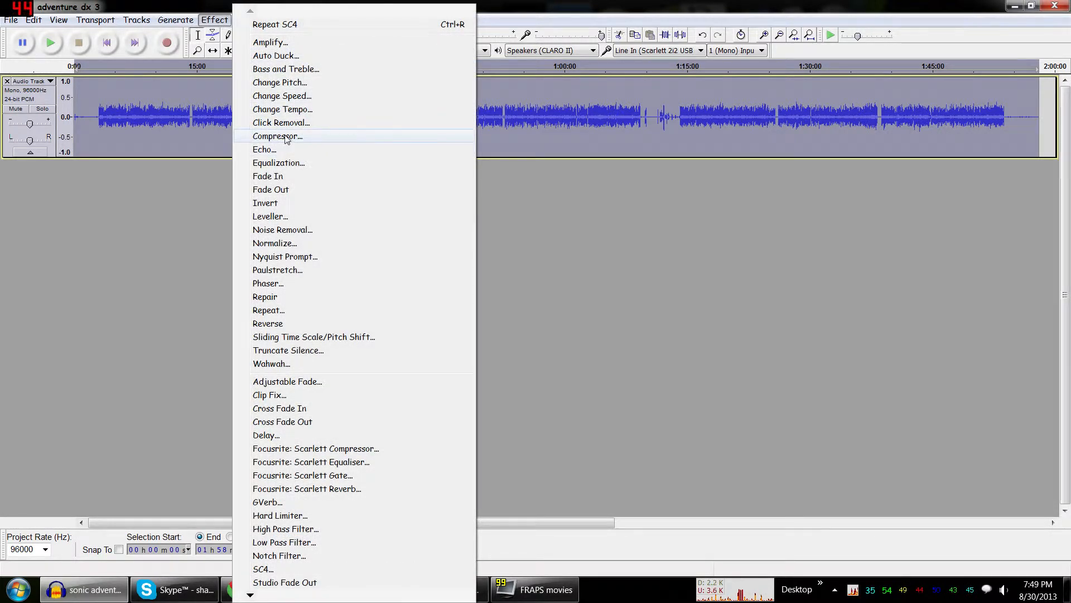
pyautogui.click(316, 136)
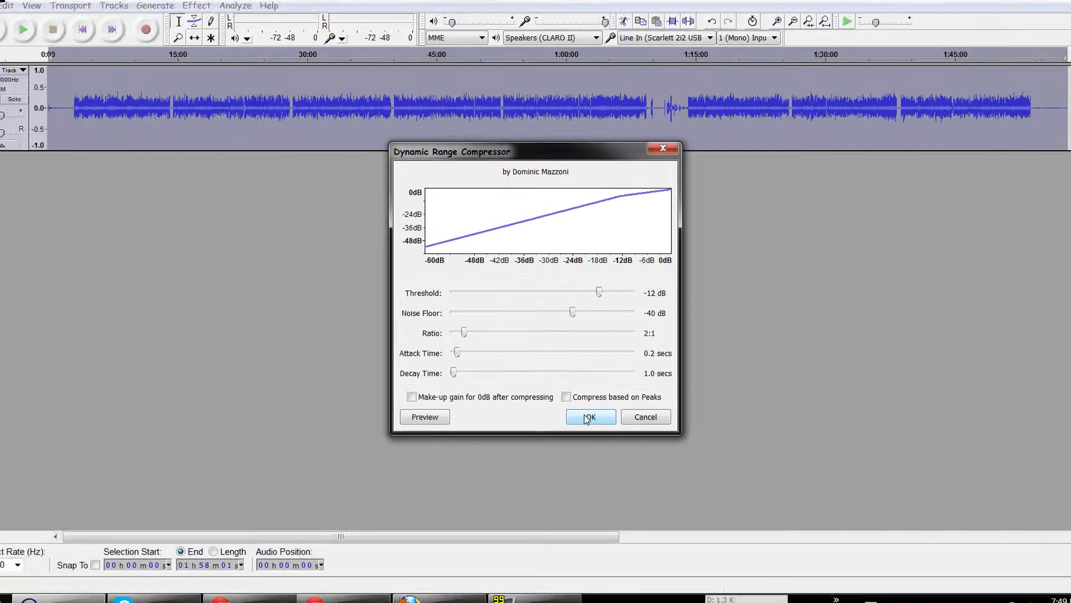
pyautogui.click(589, 417)
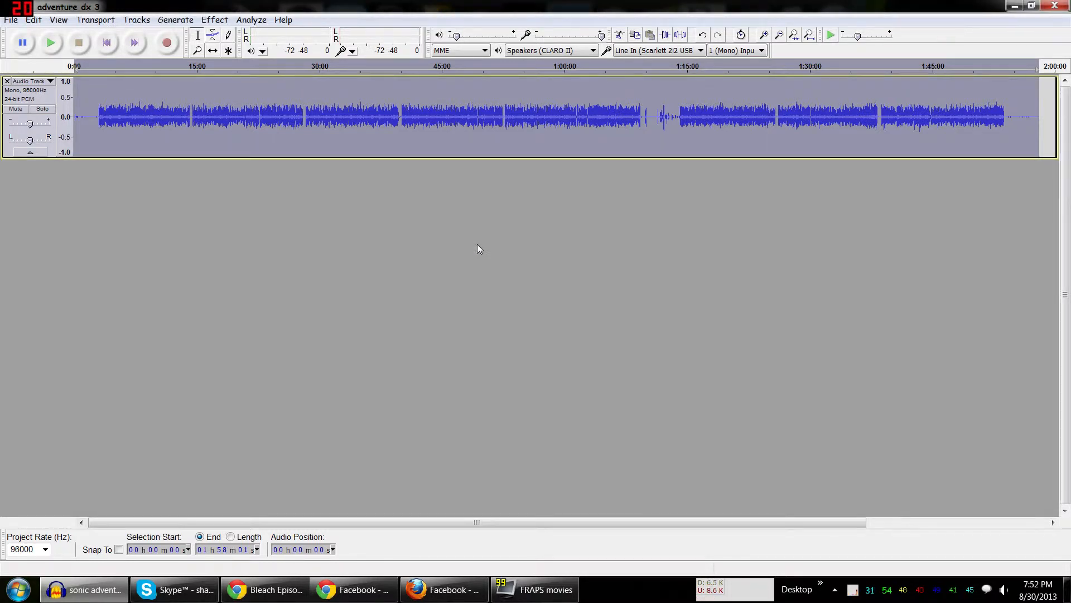
# Normalize the track's maximum amplitude to -1.0 dB and remove any DC offset.
pyautogui.click(214, 20)
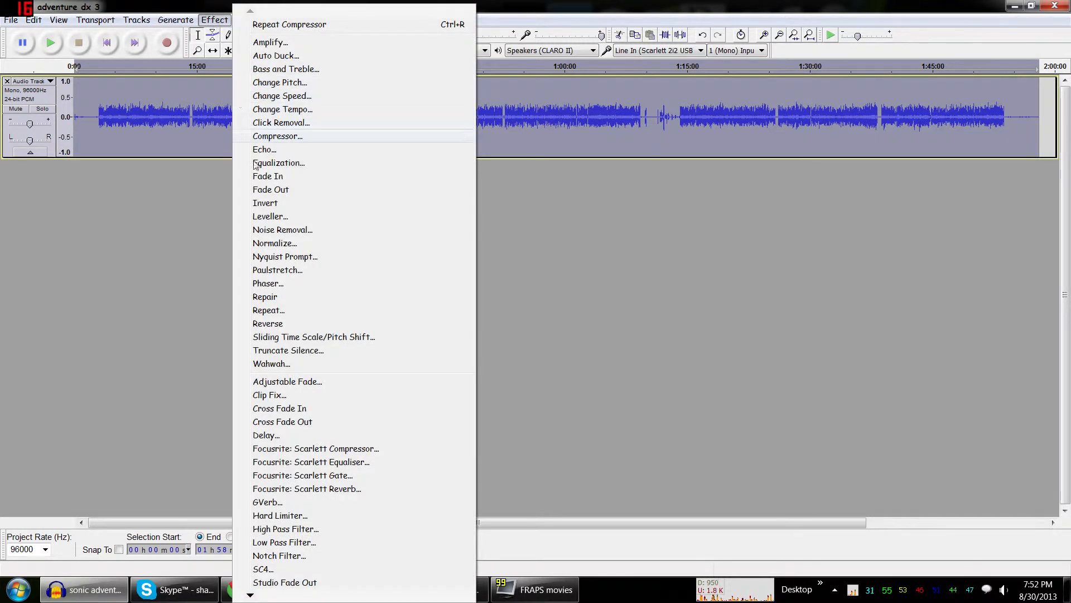
pyautogui.click(301, 244)
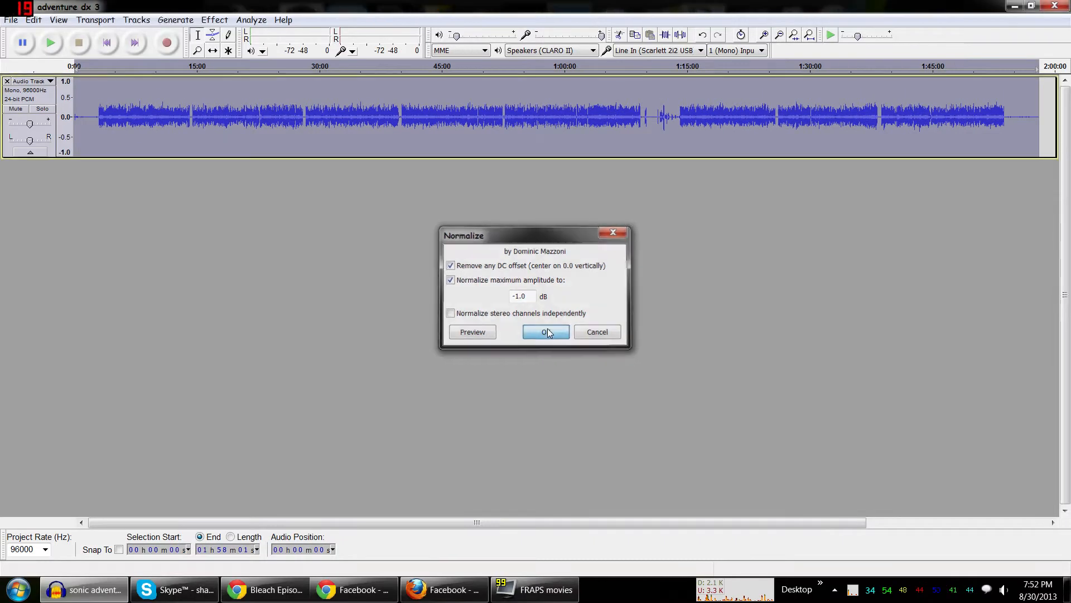
pyautogui.click(596, 505)
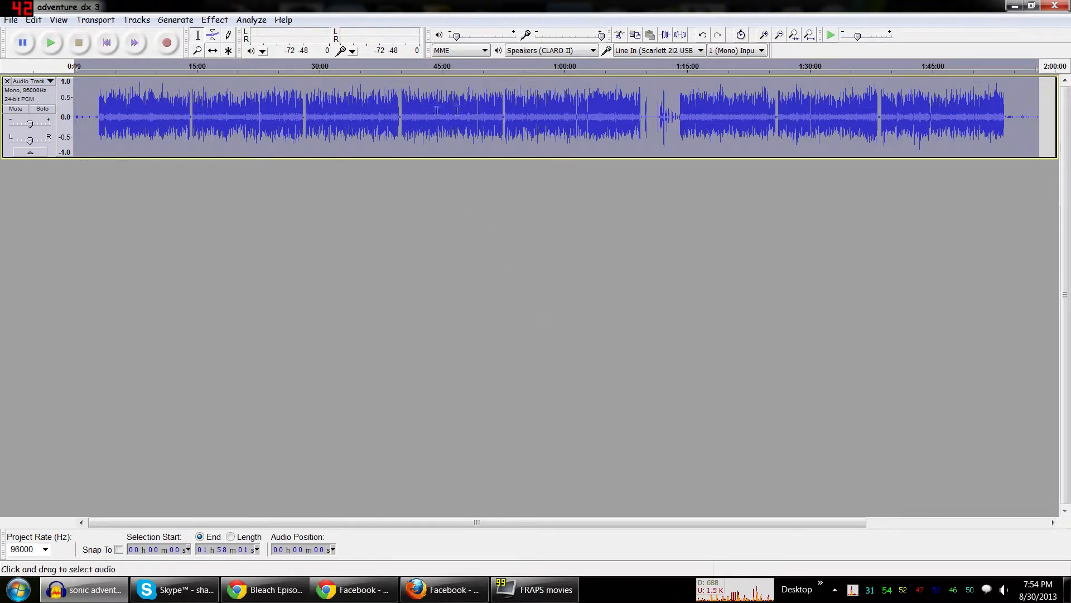
# Amplify the whole track by 1.0 dB to a new peak amplitude of 0.0 dB without allowing clipping.
pyautogui.click(214, 22)
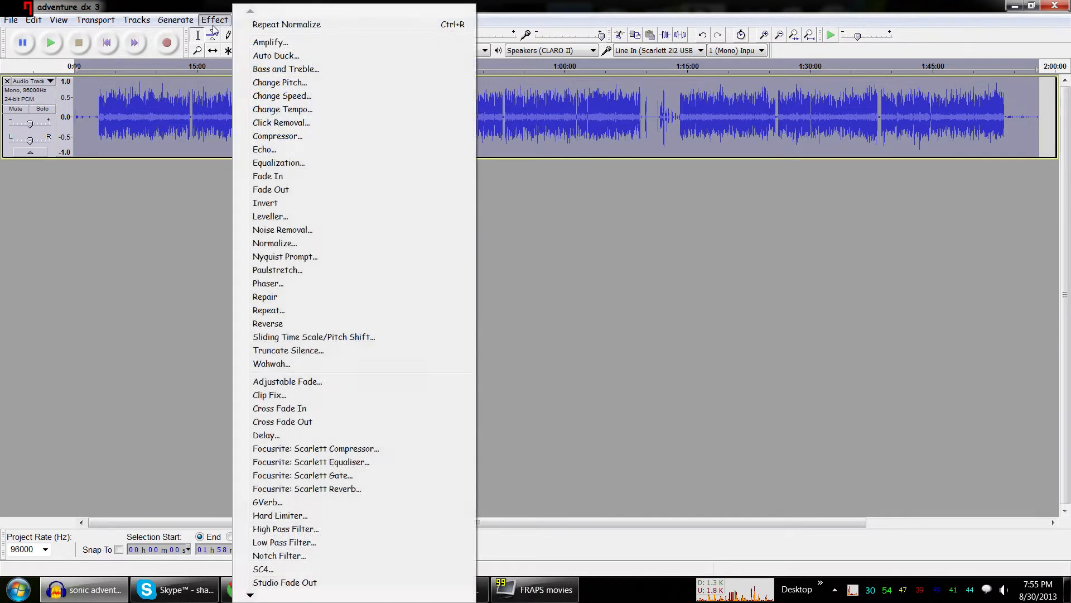
pyautogui.click(315, 47)
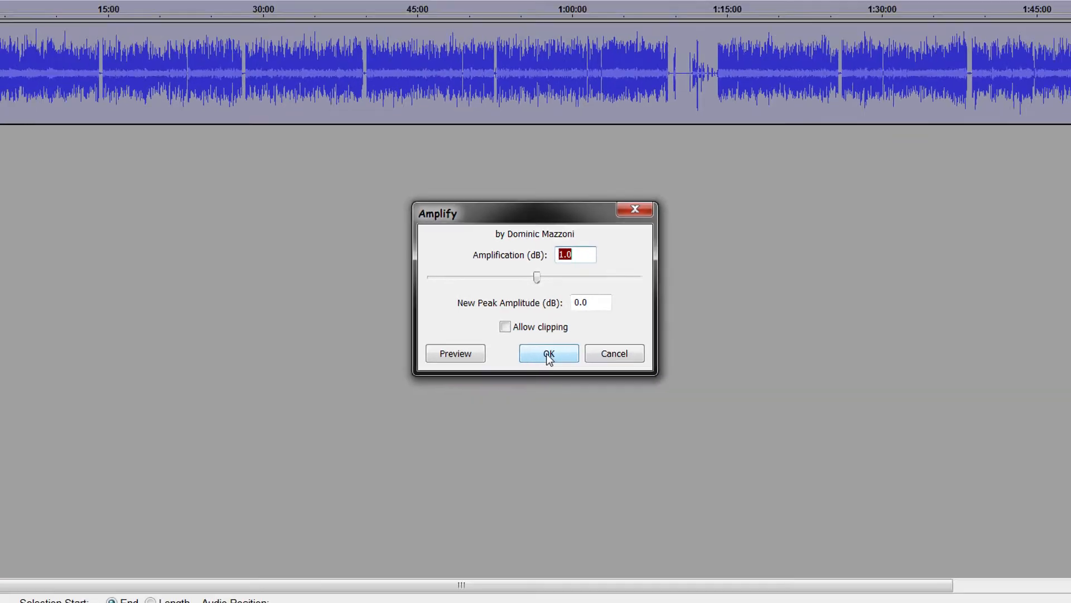
pyautogui.click(577, 538)
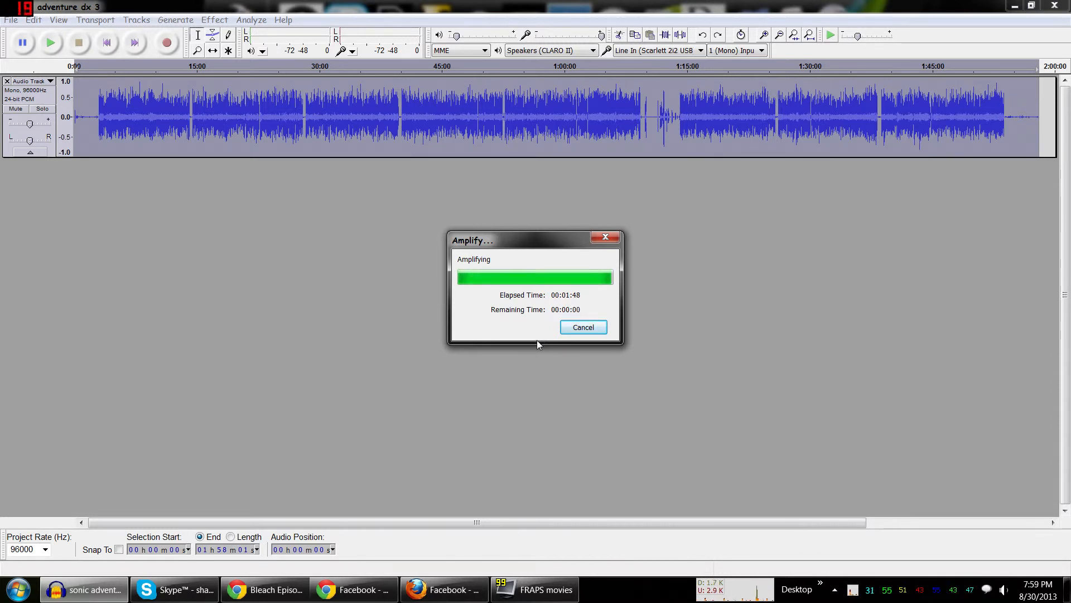
# Select the first spoken section of the track, from about 3 min 1 s to 14 min 16 s.
pyautogui.press('p')
pyautogui.click(198, 51)
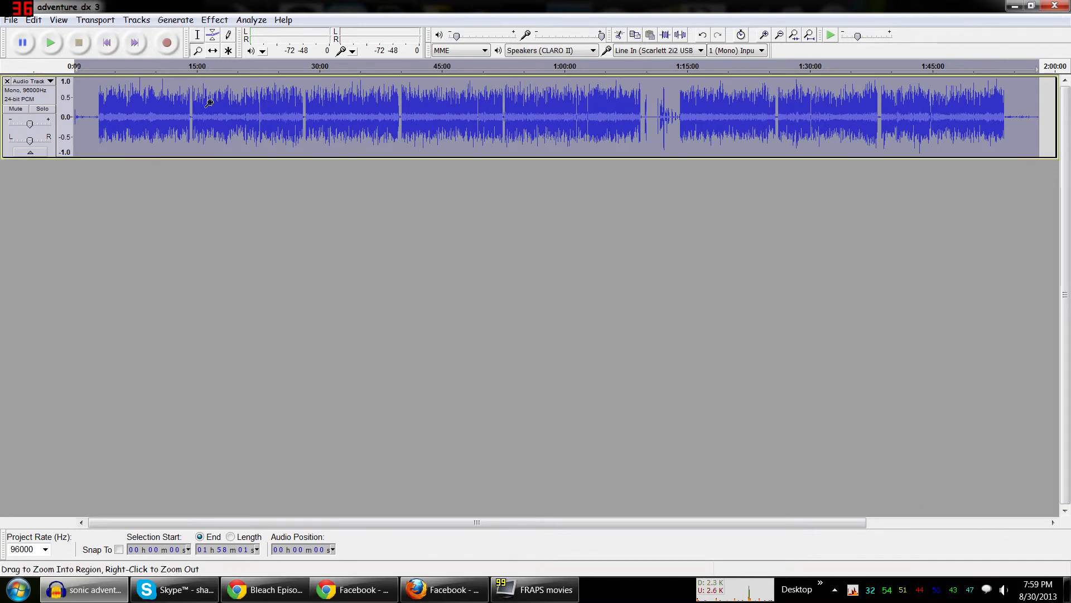
pyautogui.click(95, 105)
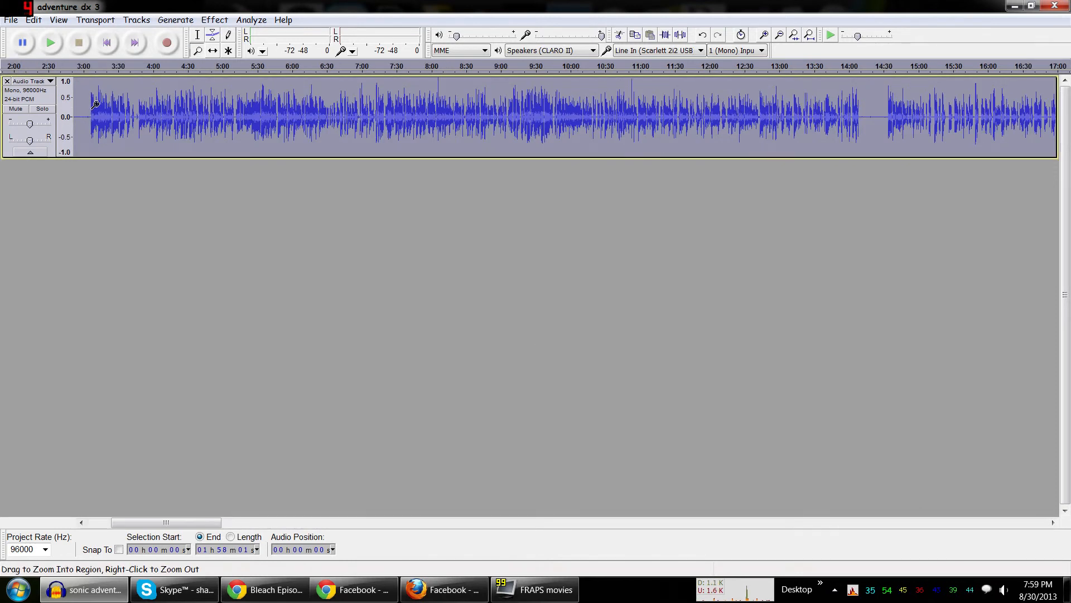
pyautogui.click(198, 35)
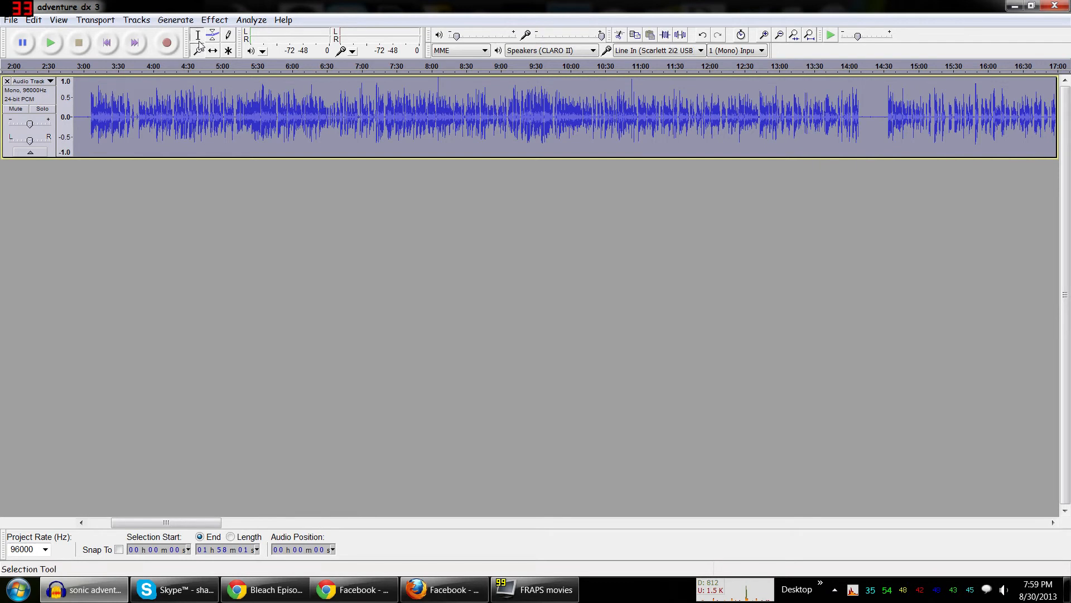
pyautogui.click(187, 110)
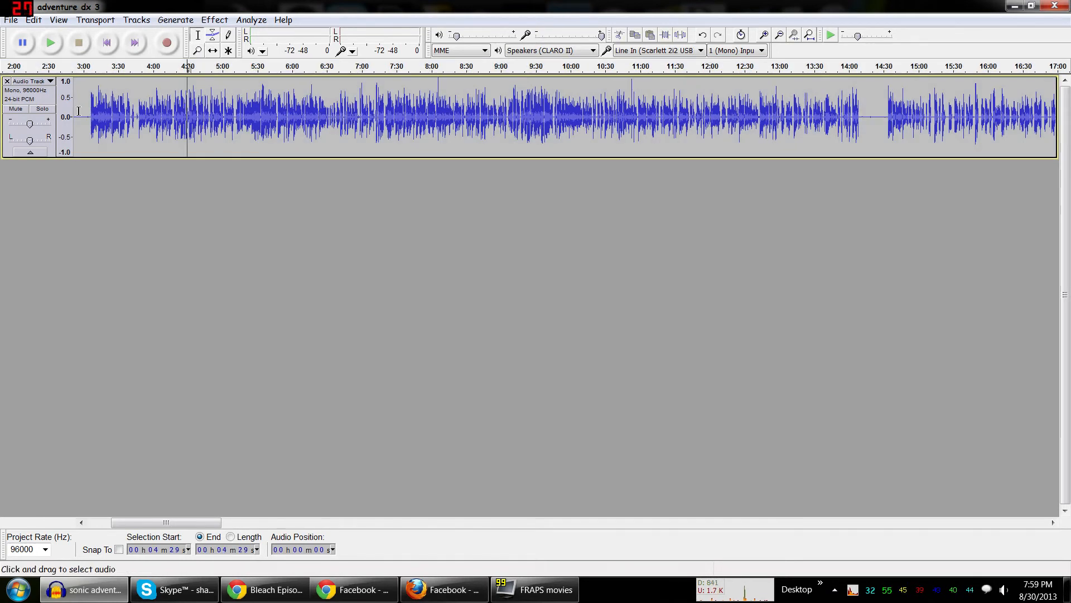
pyautogui.moveTo(84, 107); pyautogui.dragTo(867, 87)
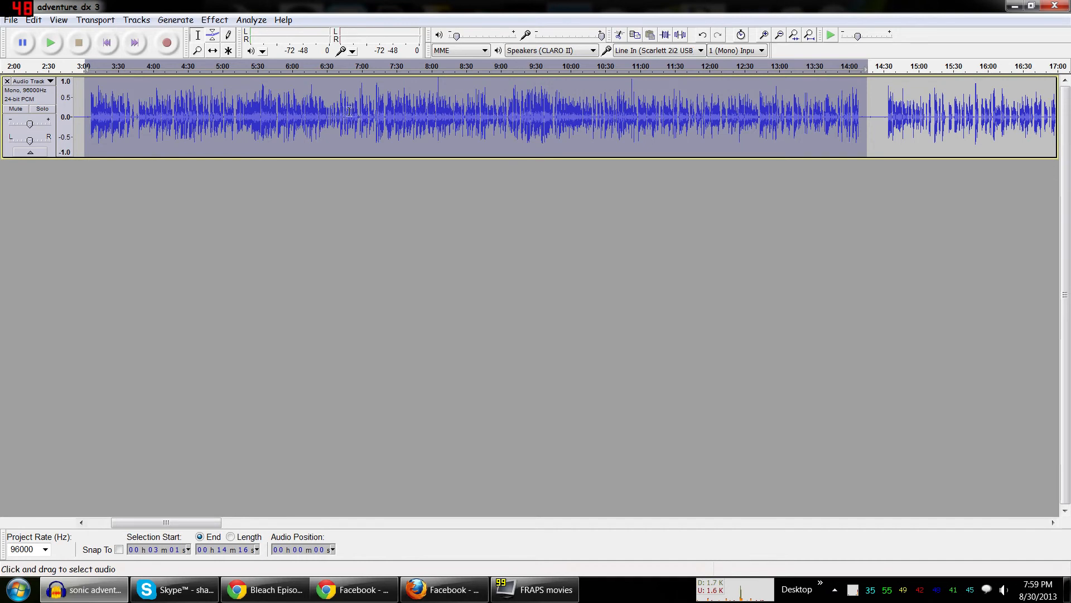
# Export only the selected audio as an uncompressed file named derpy in the Audio clips and extras folder, with blank metadata.
pyautogui.click(11, 20)
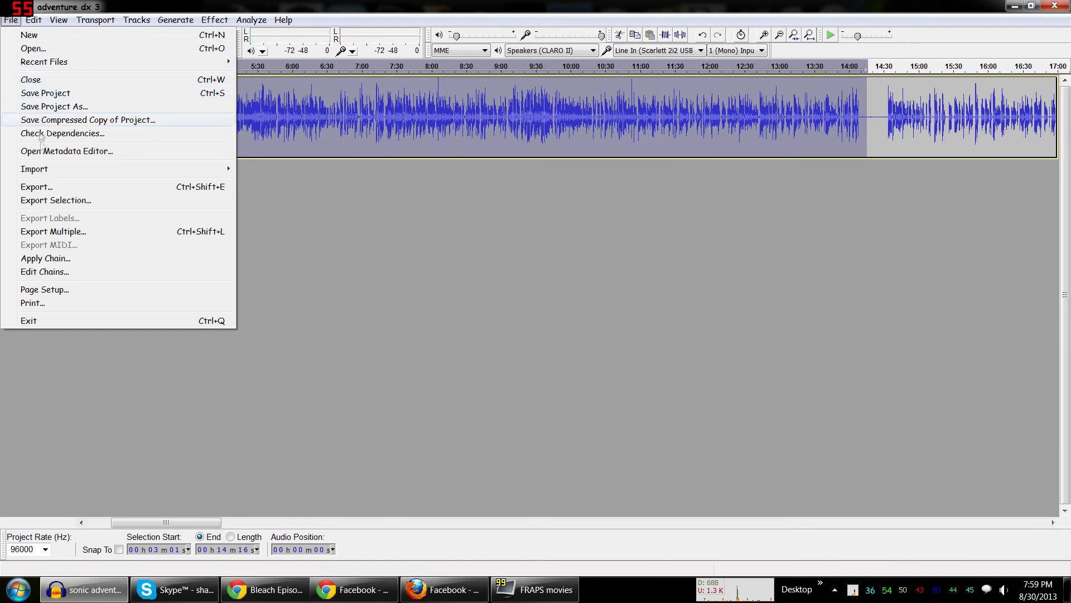
pyautogui.click(104, 204)
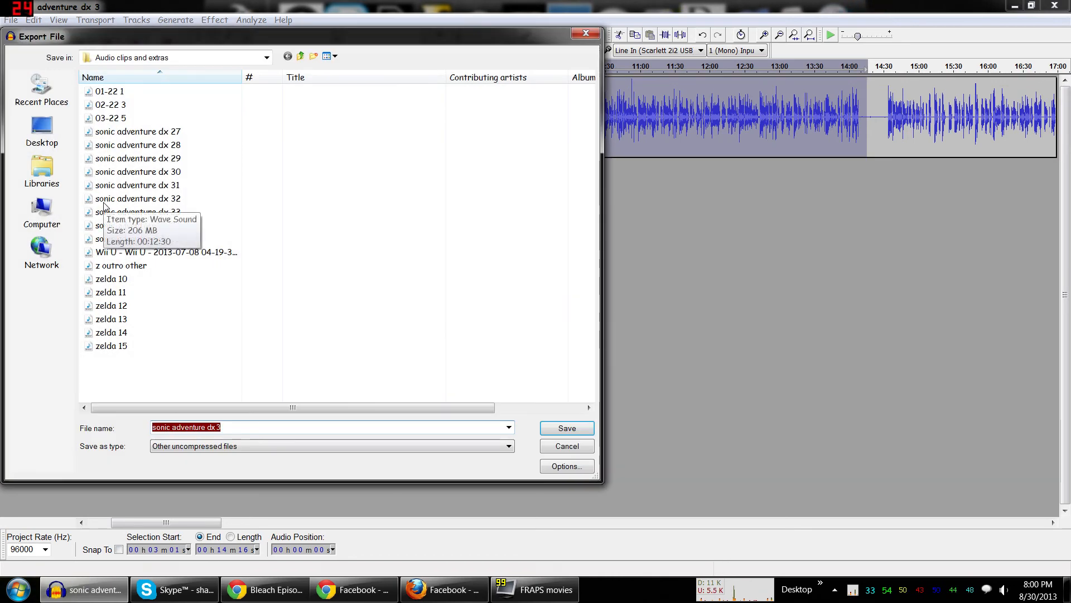
pyautogui.write('derpy')
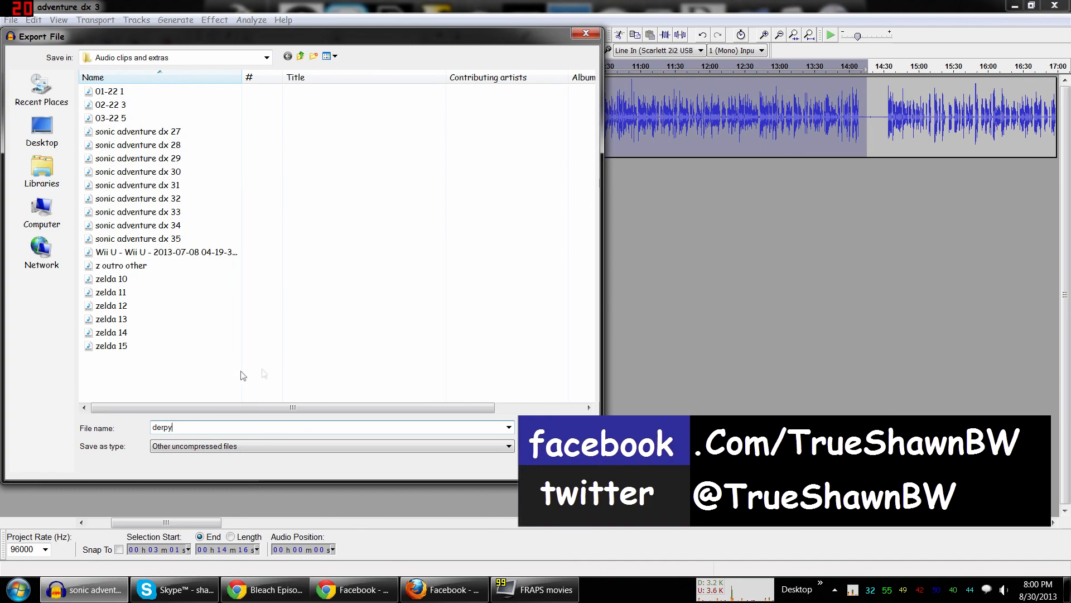
pyautogui.press('Return')
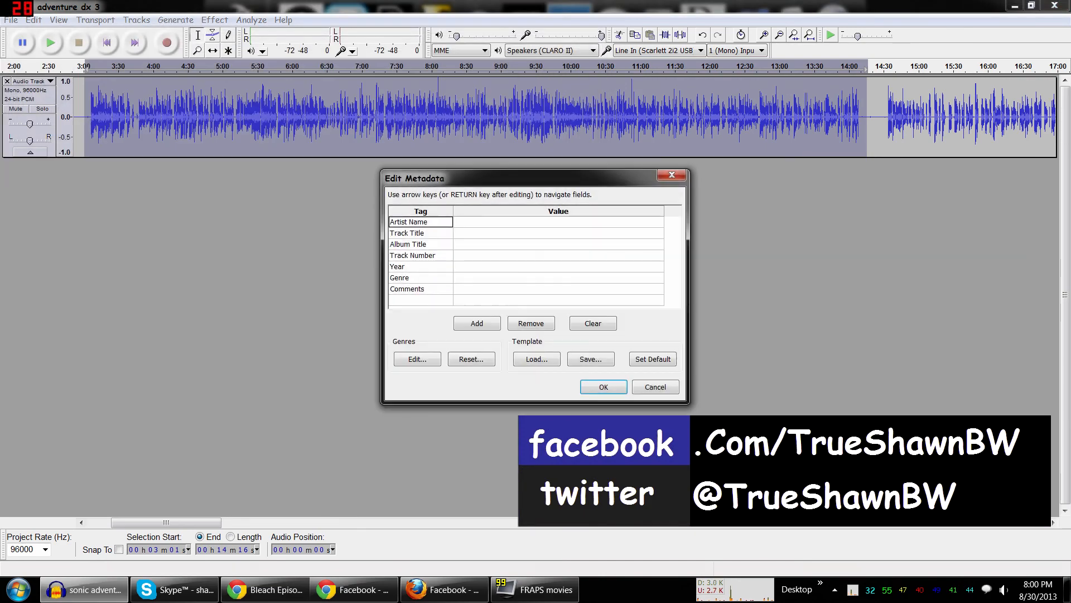
pyautogui.click(585, 390)
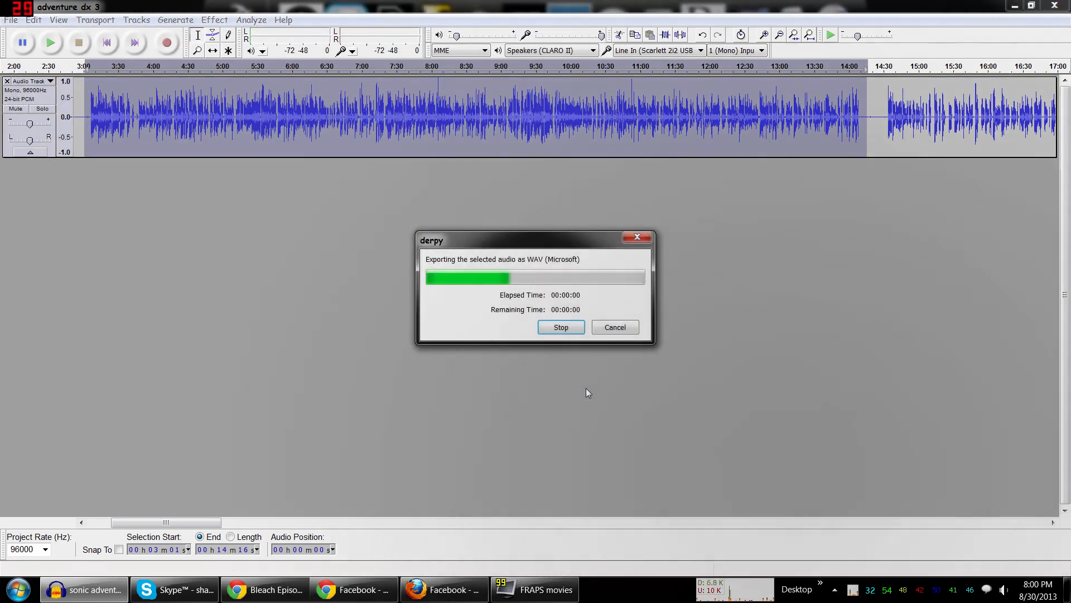